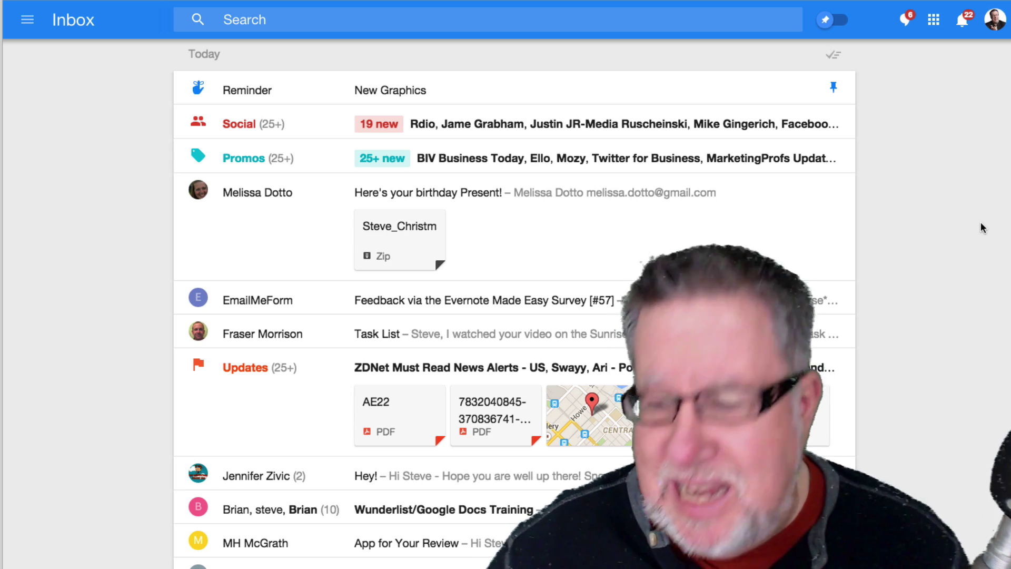
Step: Toggle the pinned-only filter on and off twice, ending on the full inbox list
scroll(980, 223, "up", 1)
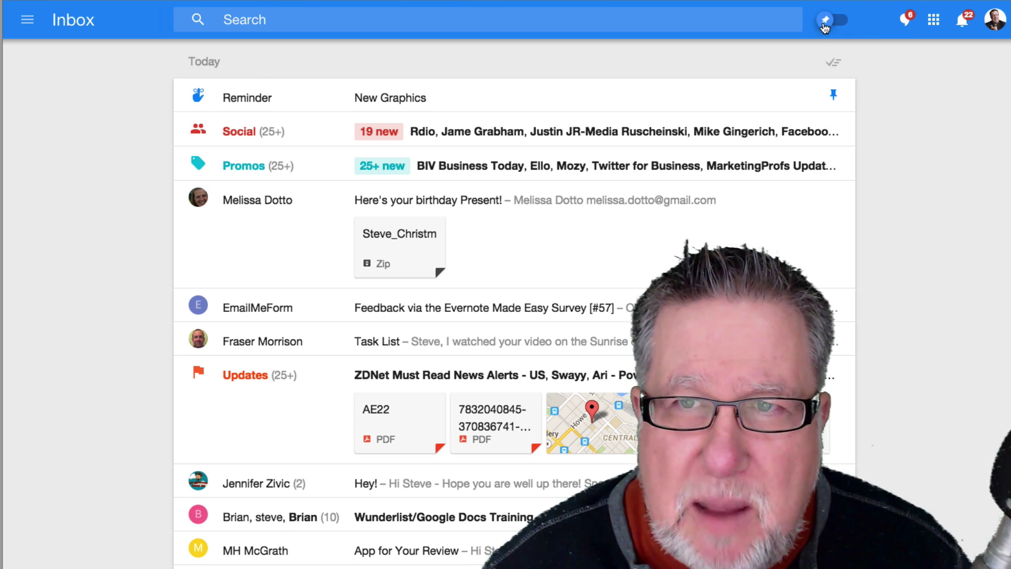
left_click(824, 26)
left_click(832, 24)
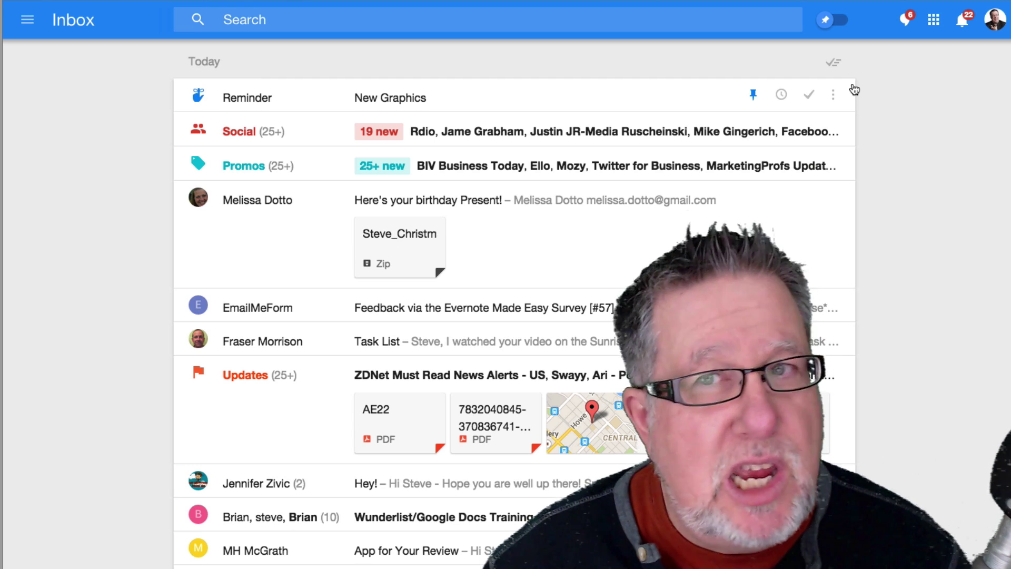
left_click(842, 21)
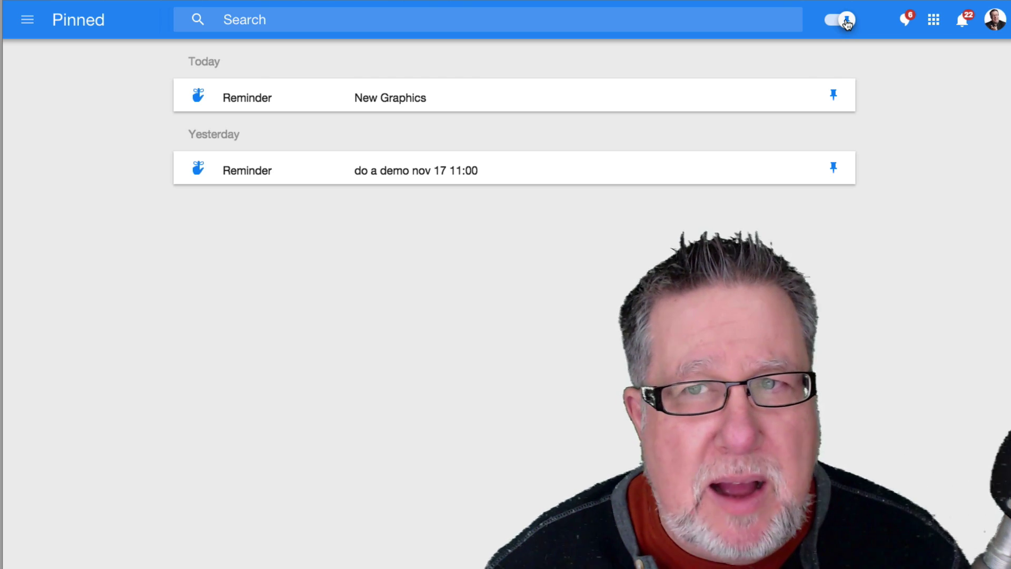
left_click(845, 21)
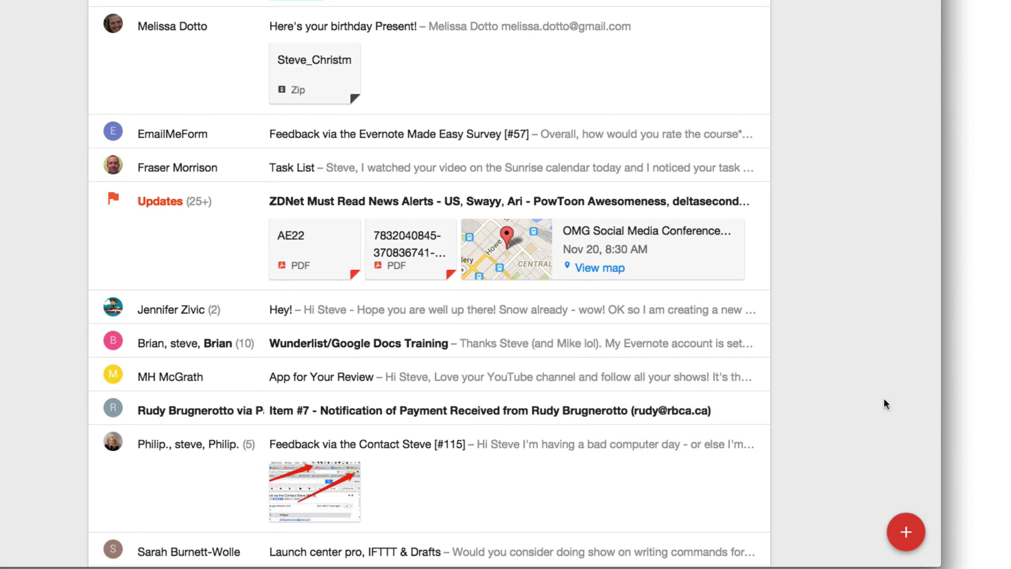
Step: Quit SideSync from its Dock menu and reveal the Compose button's contact and reminder shortcuts
mouse_move(898, 530)
right_click(937, 545)
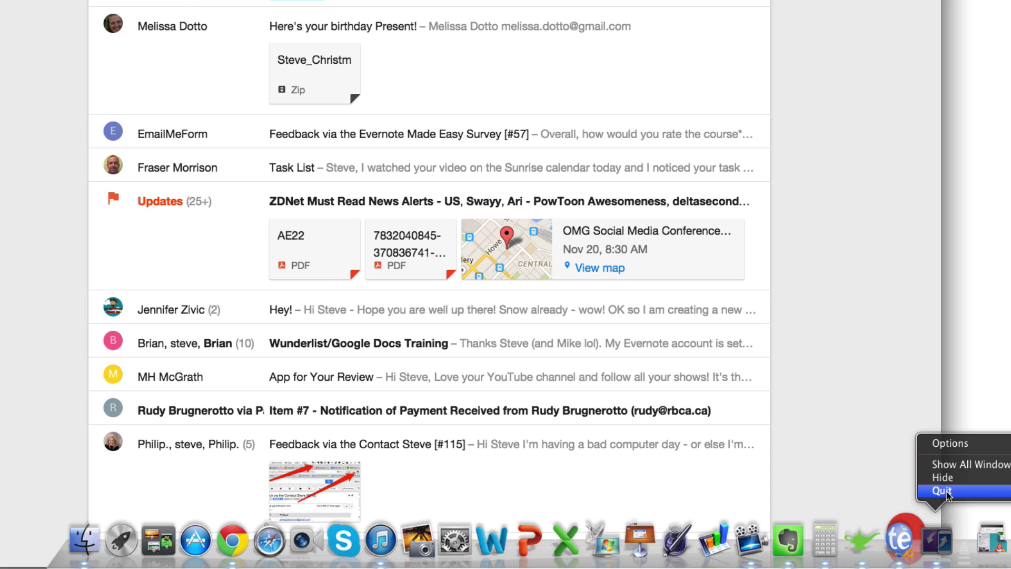
left_click(943, 490)
mouse_move(906, 528)
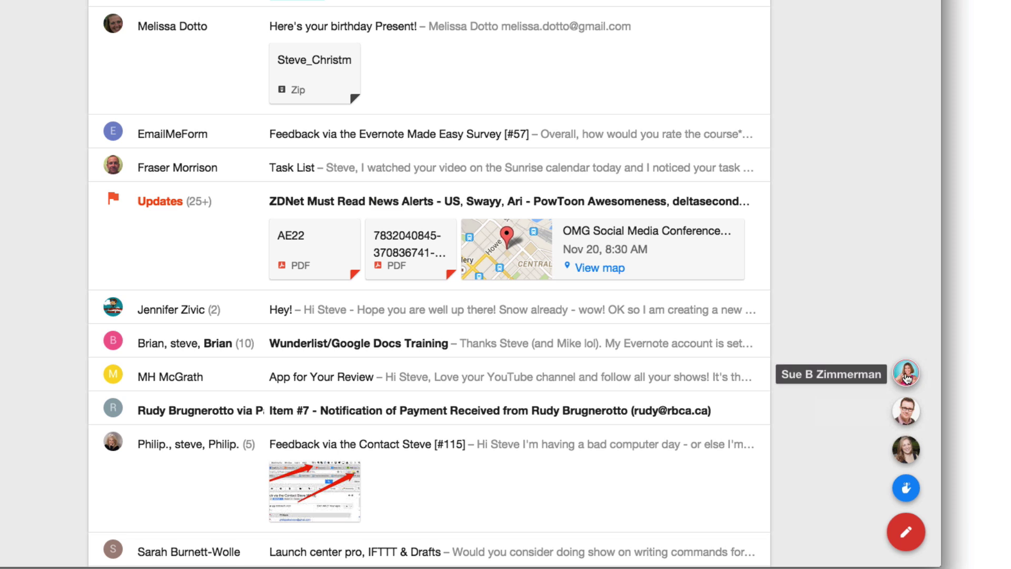
Step: Start a new reminder, look over its snooze times, and enter 'House Insurance' as its text
left_click(911, 491)
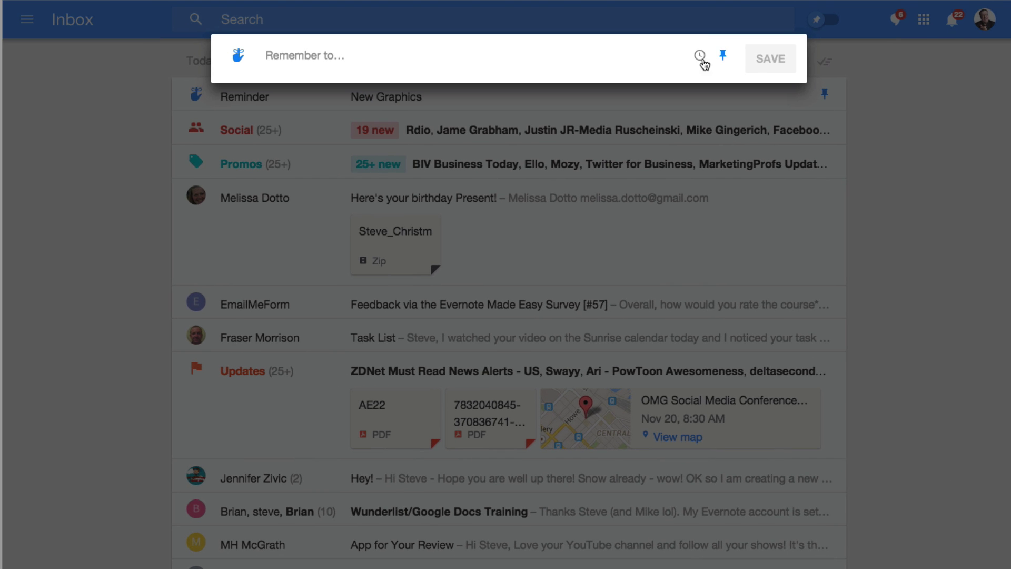
left_click(699, 56)
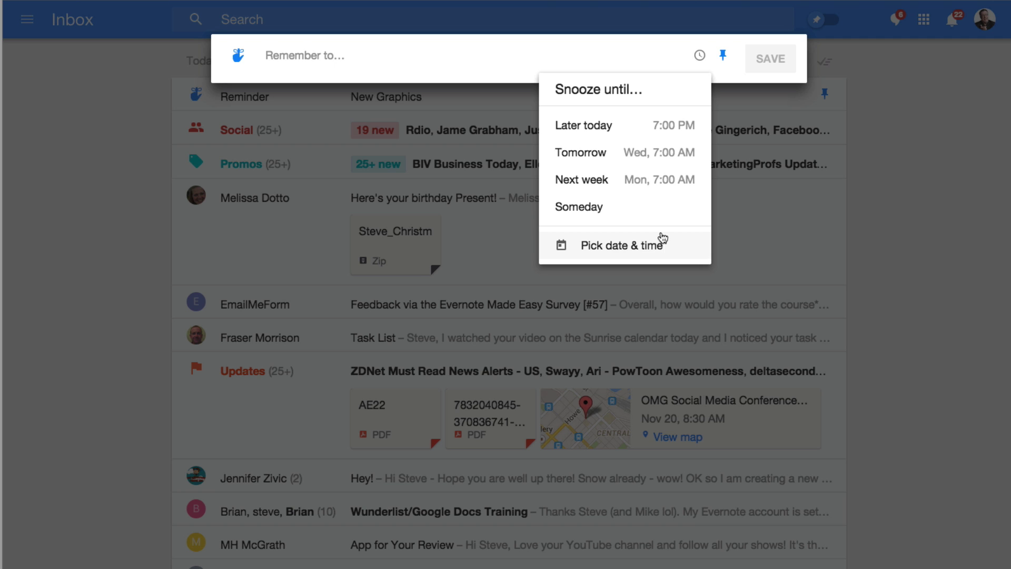
scroll(662, 237, "down", 3)
left_click(338, 56)
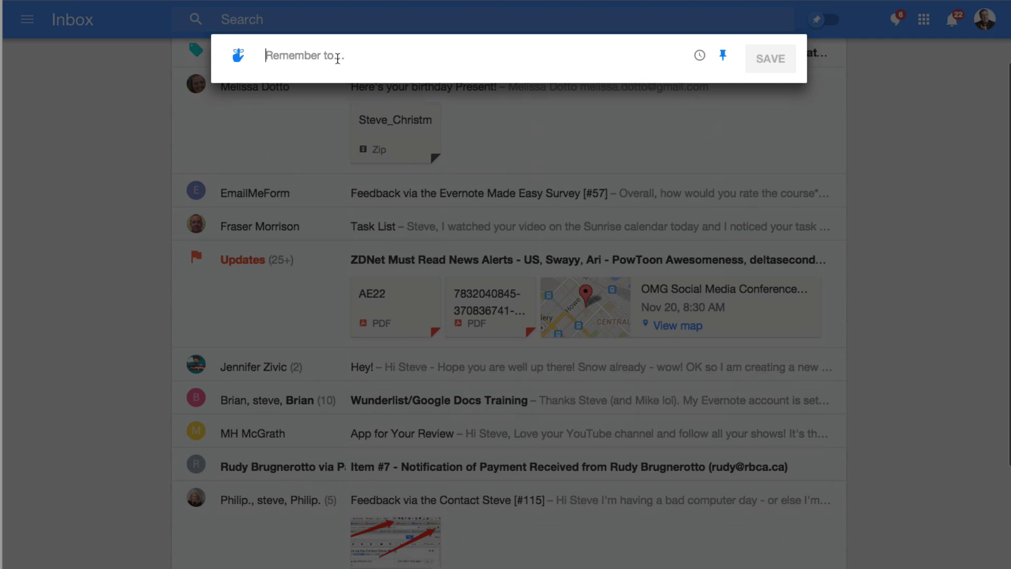
type("Hou")
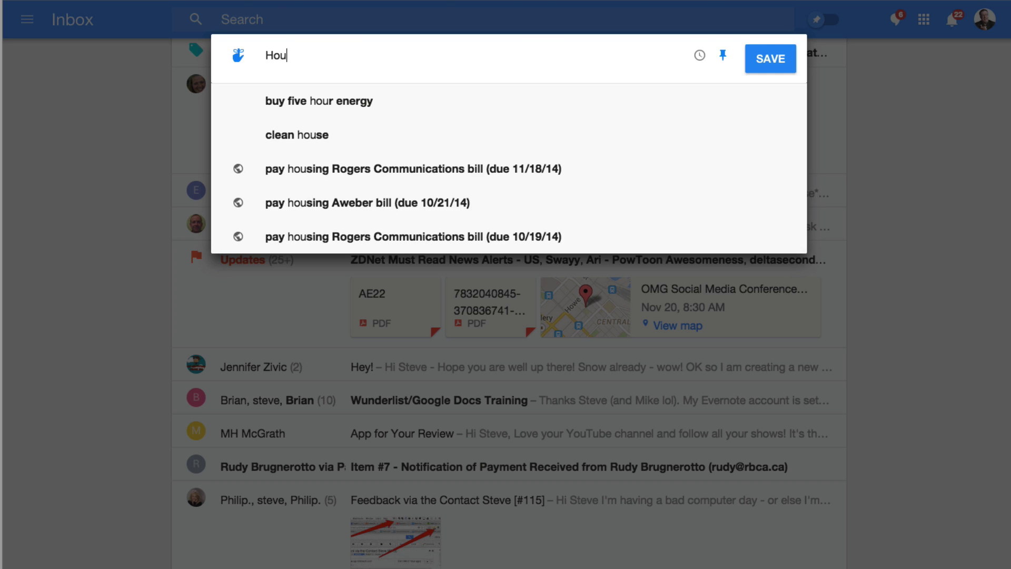
type("se Insu")
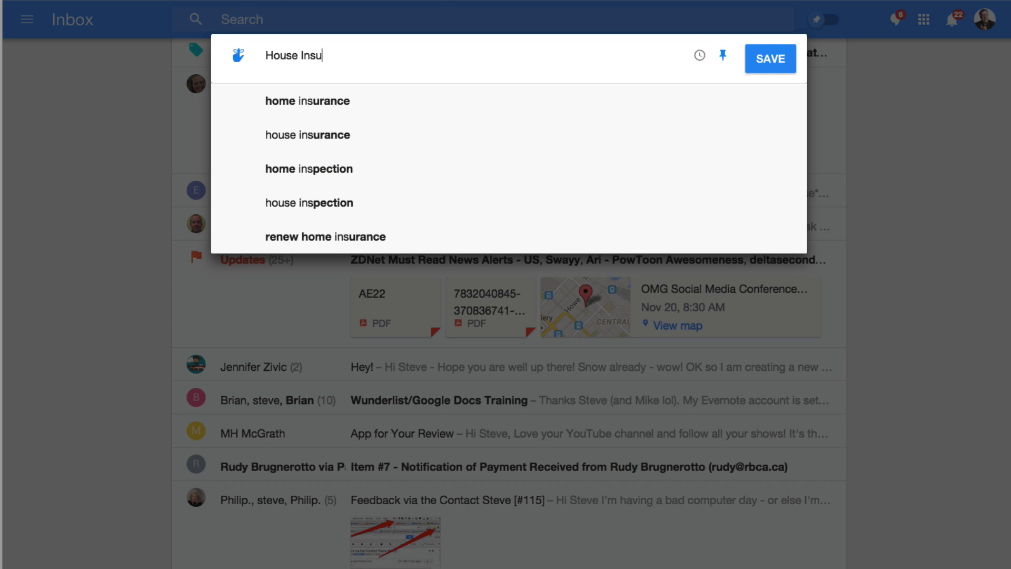
type("rance")
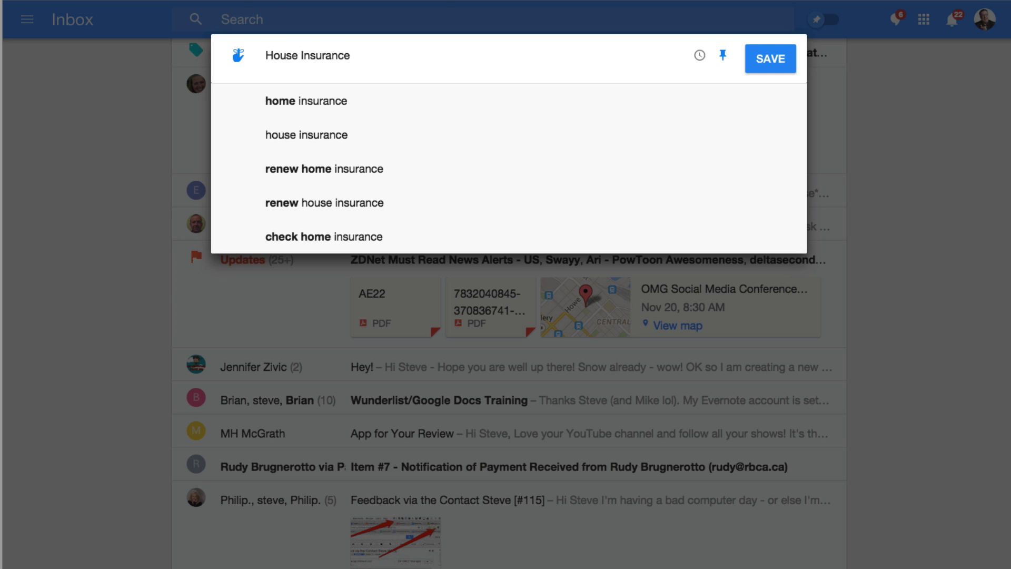
Step: Save the House Insurance reminder, mark New Graphics done, and dismiss the finished-items tip
left_click(750, 50)
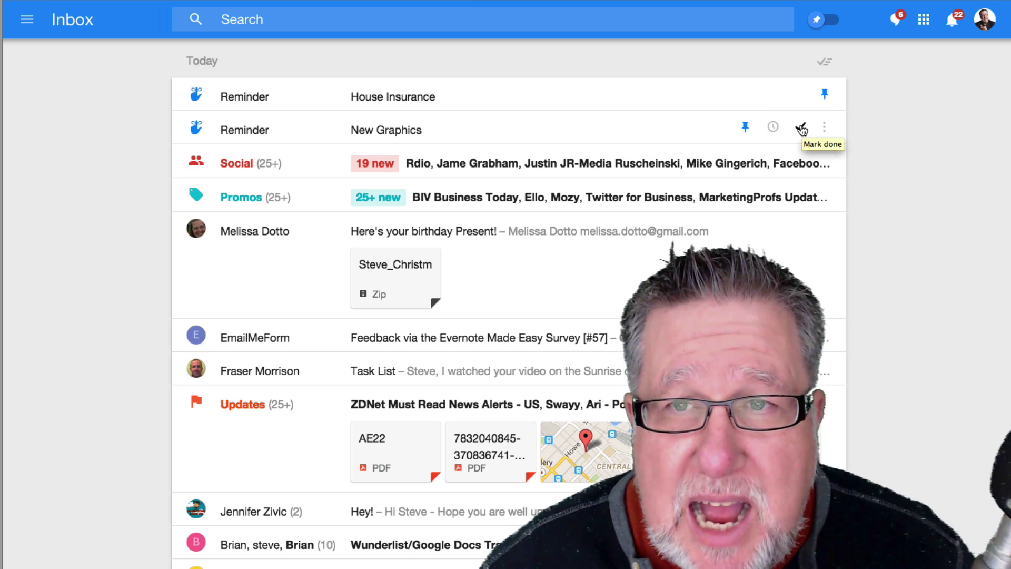
left_click(801, 127)
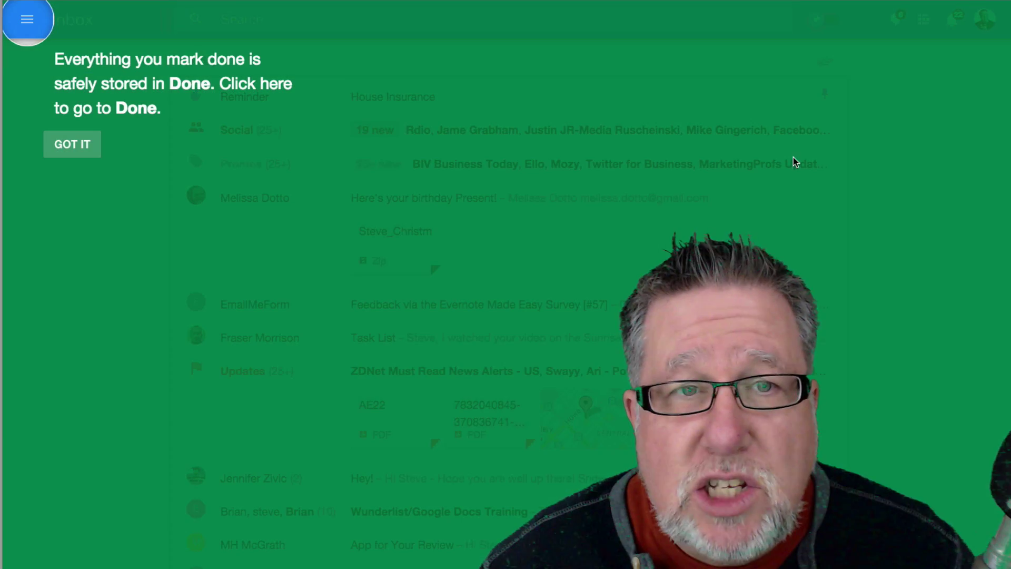
left_click(72, 144)
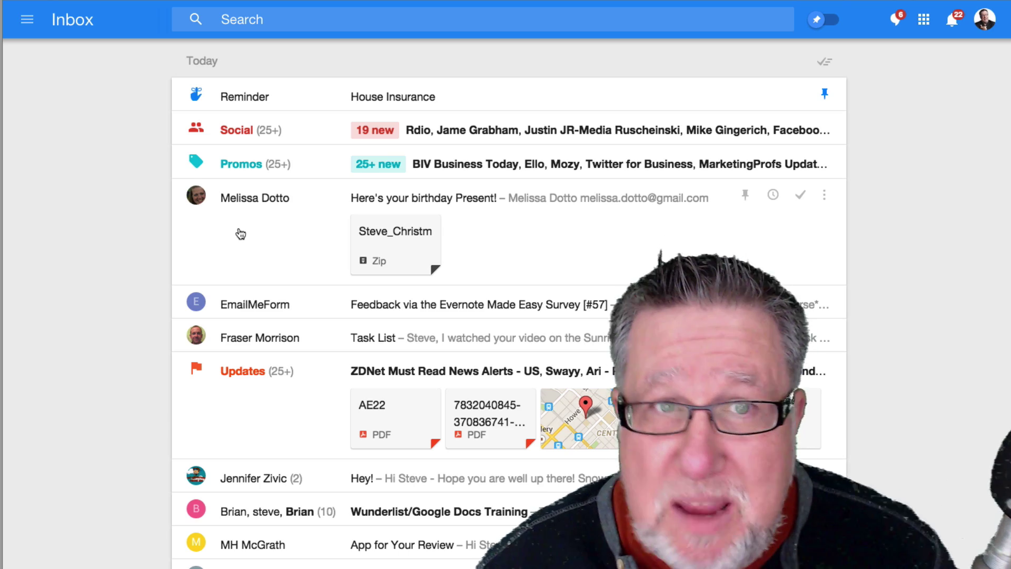
Step: Switch to the classic Gmail desktop and open the 'App for Your Review' email
scroll(240, 233, "left", 3)
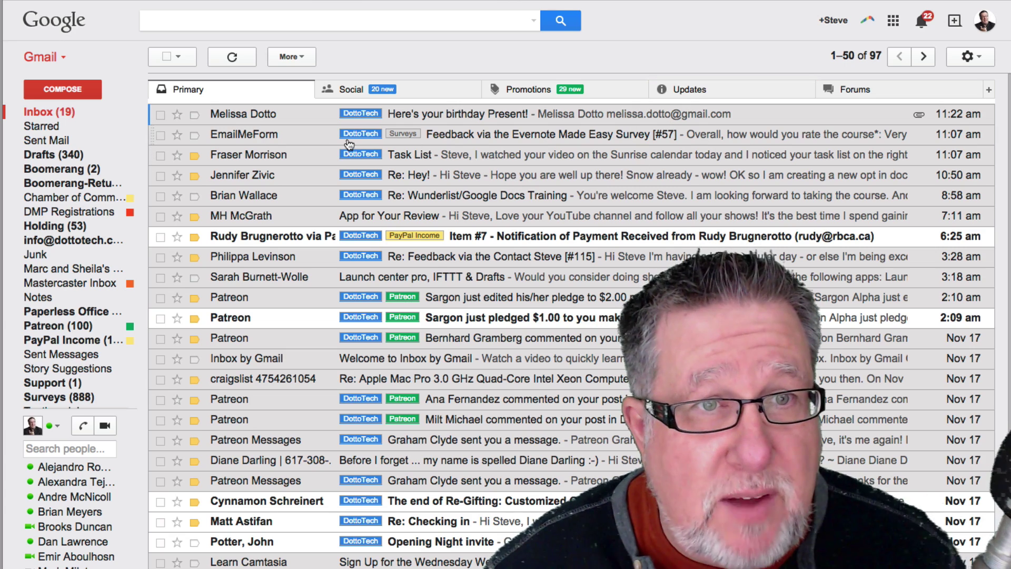
left_click(404, 217)
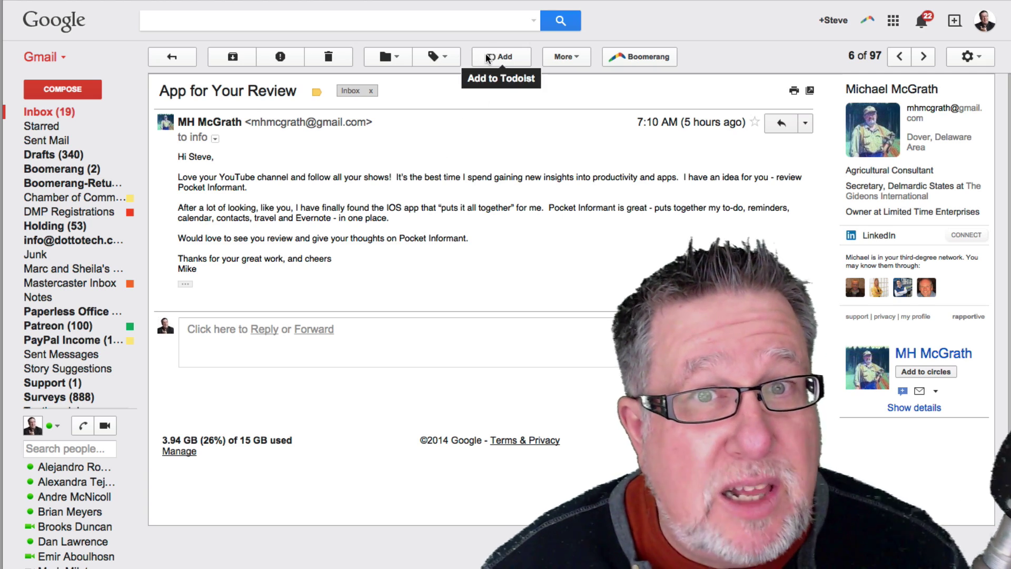
mouse_move(100, 231)
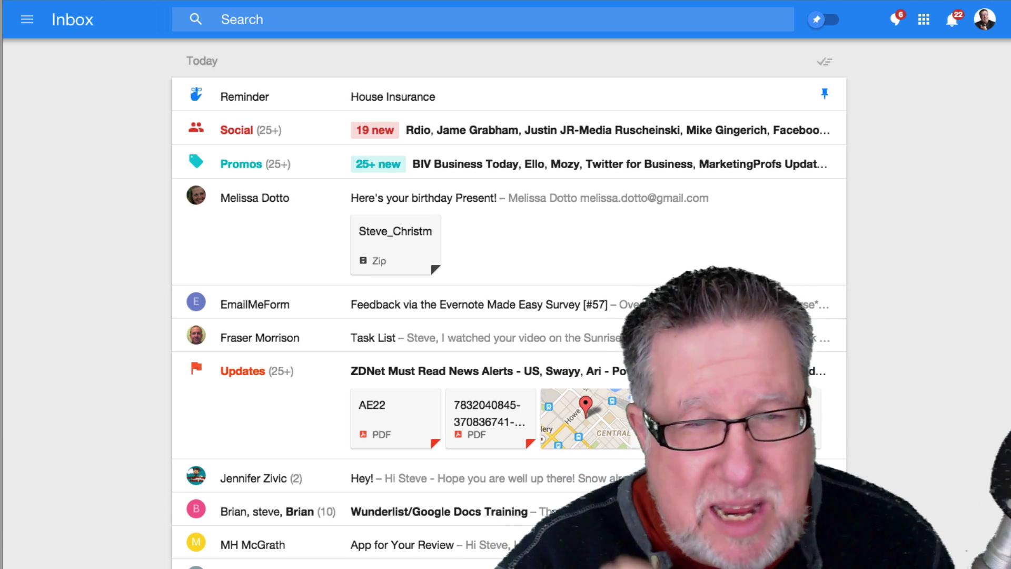
Step: Return from the open message to the classic Gmail Inbox list via the sidebar
scroll(176, 79, "down", 4)
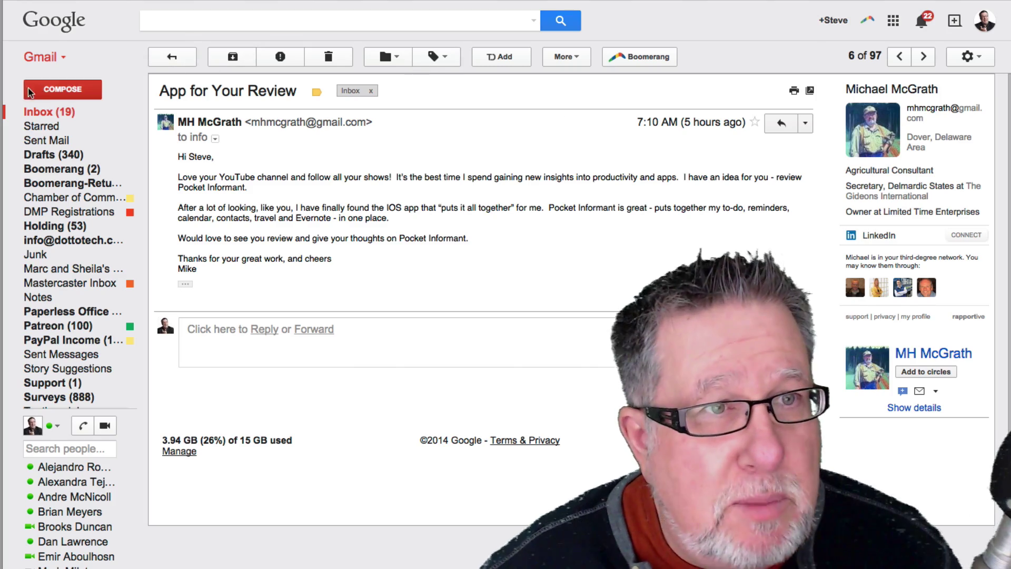
left_click(33, 114)
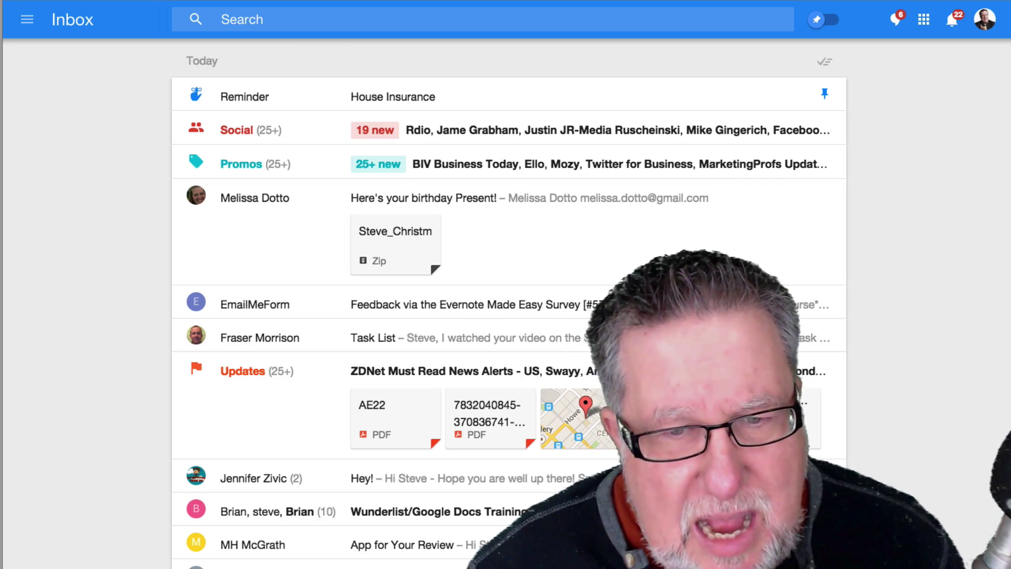
Step: Scroll down and back up through today's bundles and the pinned House Insurance reminder
scroll(509, 303, "down", 5)
scroll(509, 304, "down", 5)
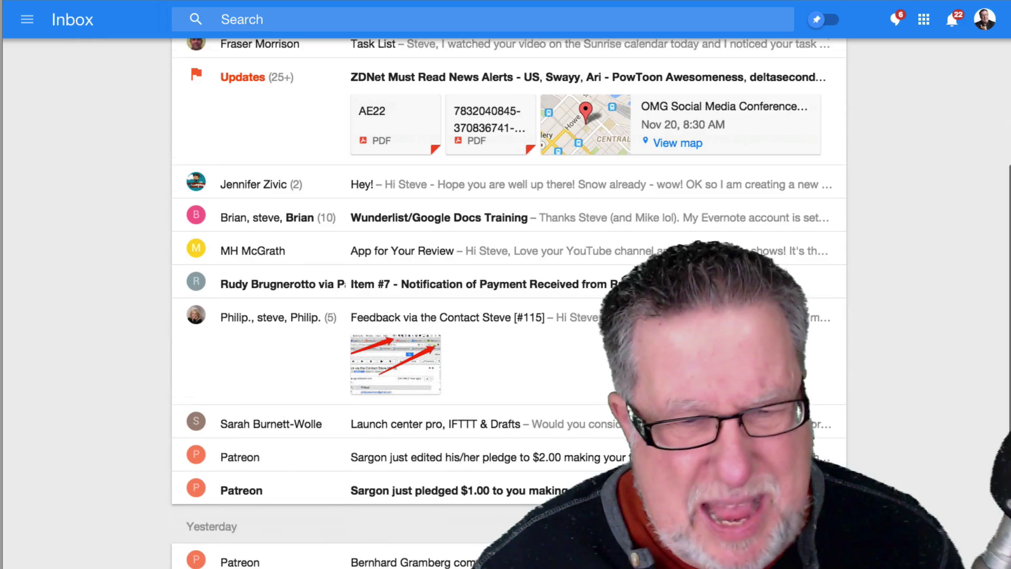
scroll(509, 303, "up", 5)
scroll(152, 238, "up", 5)
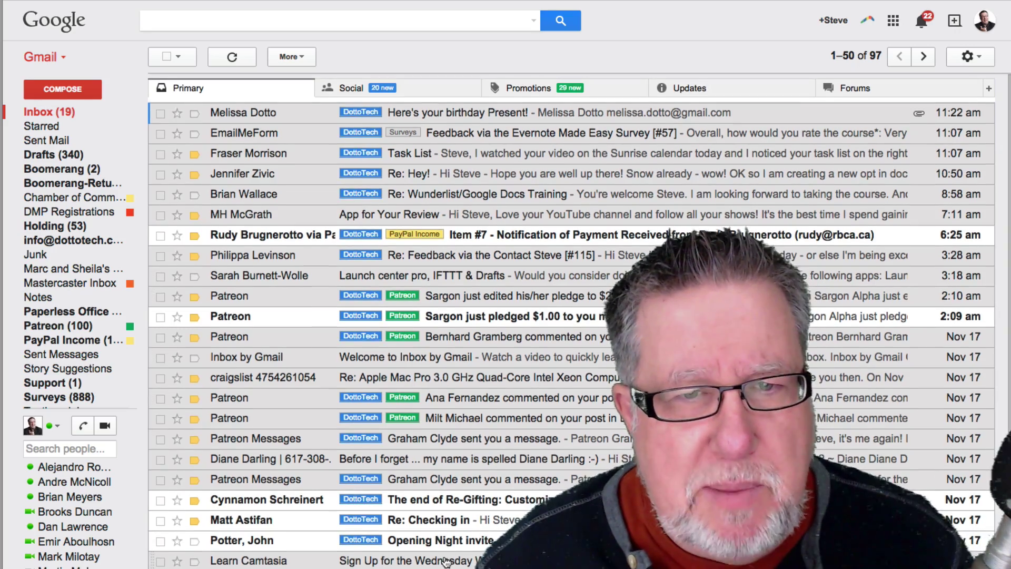
Step: Scroll through the classic Primary list's colour-coded labels like DottoTech and PayPal Income, then back up
scroll(434, 278, "down", 3)
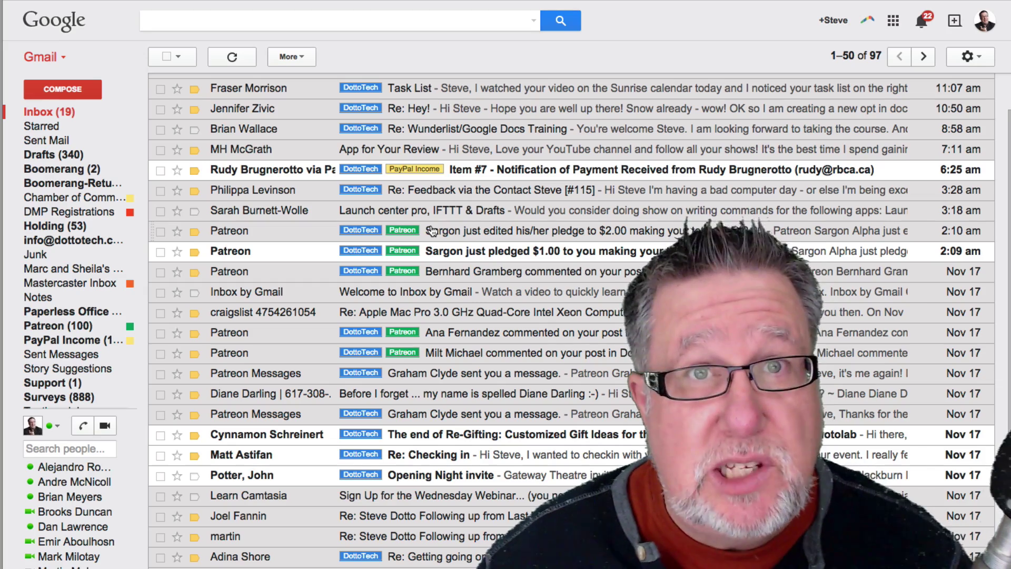
scroll(432, 231, "up", 3)
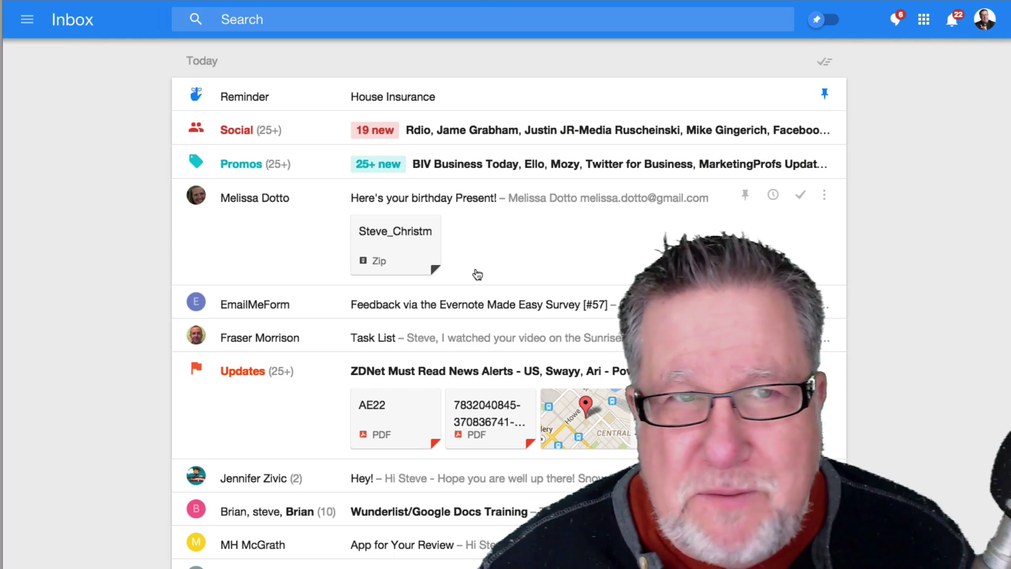
Step: Browse the navigation drawer's bundles and labels, close it, and switch to the next desktop space
left_click(25, 20)
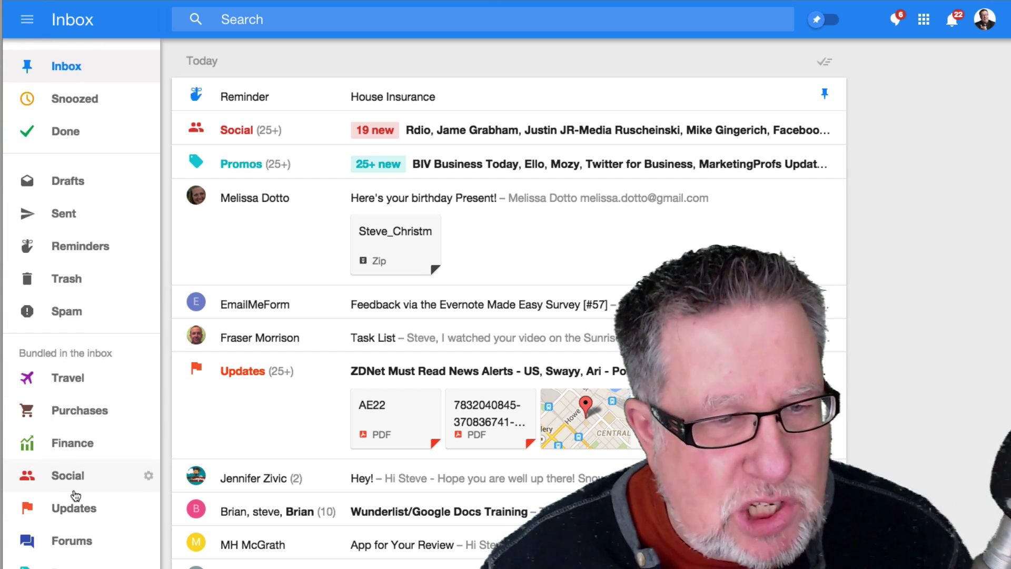
scroll(75, 495, "down", 10)
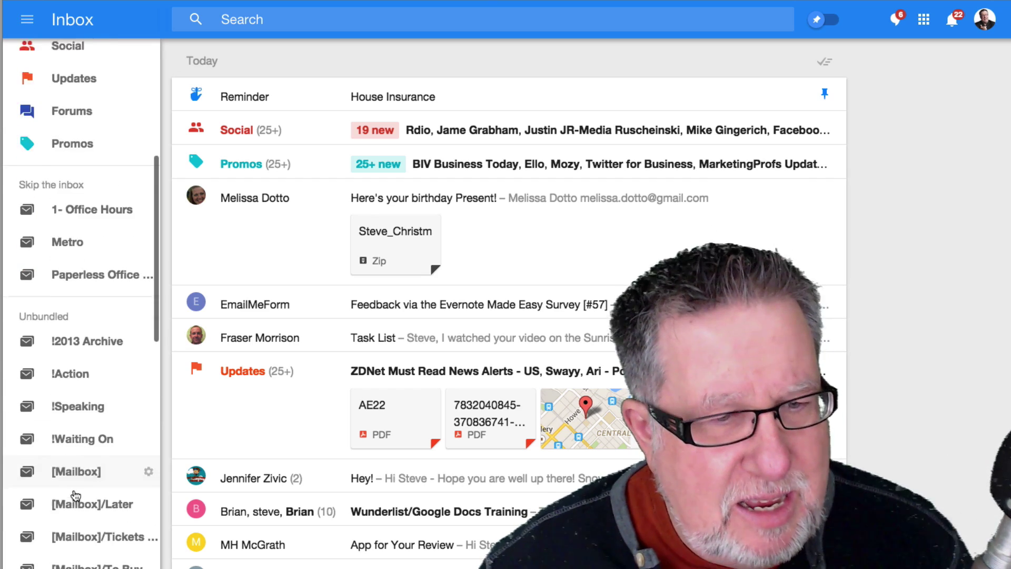
scroll(75, 495, "down", 10)
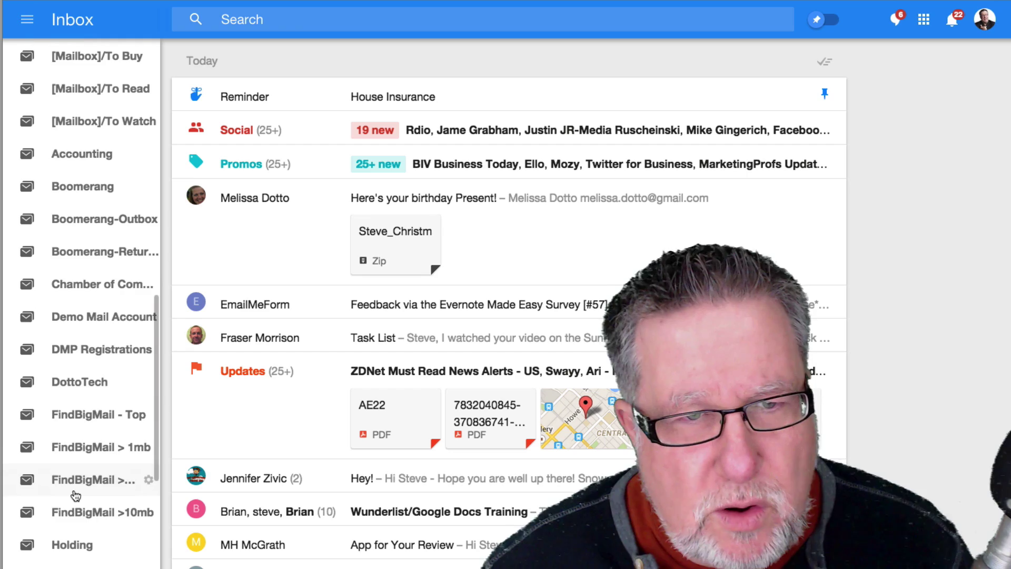
scroll(75, 495, "up", 20)
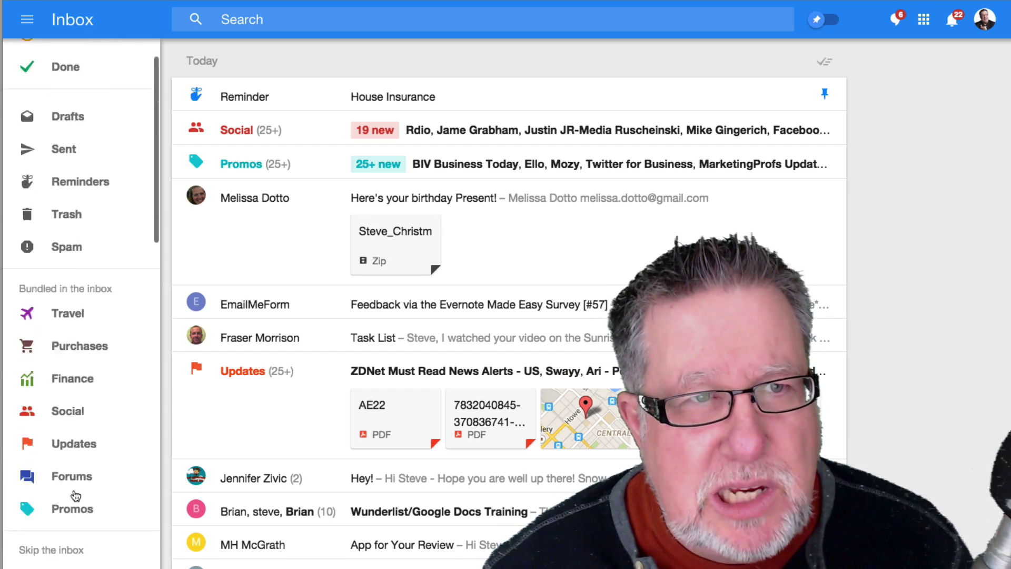
left_click(27, 19)
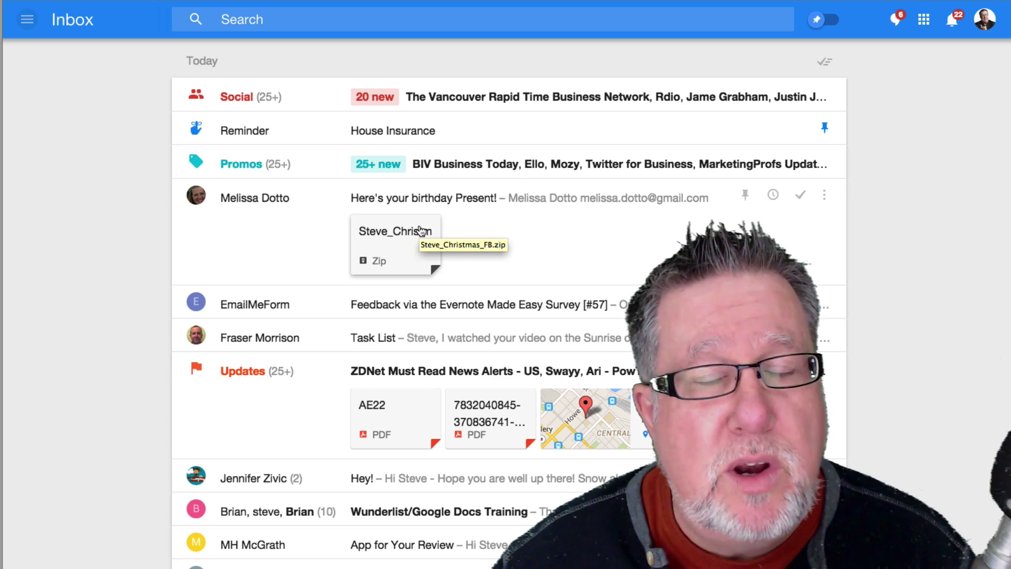
key("ctrl+Right")
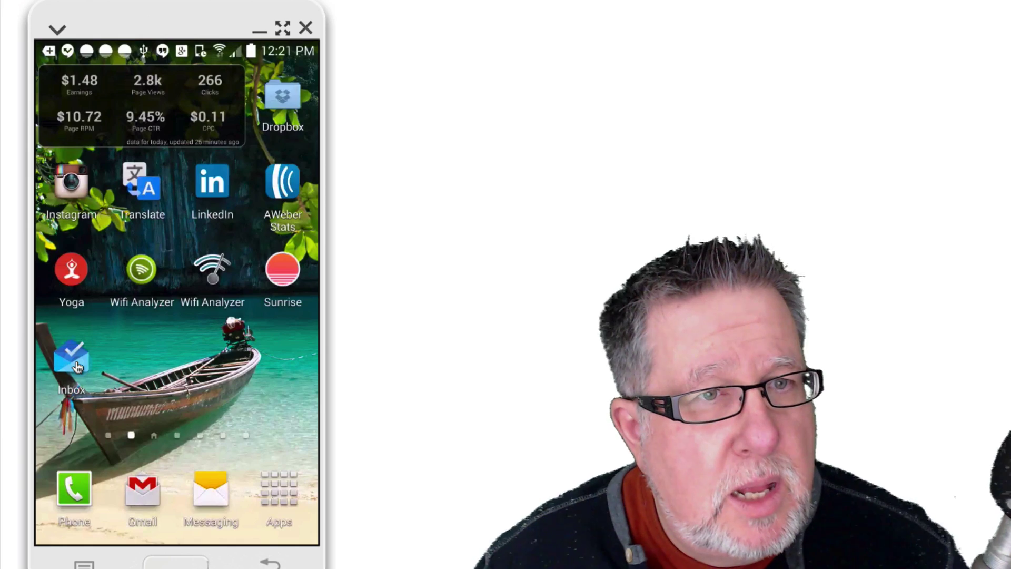
Step: Launch the Inbox phone app and mark all 25+ Promos bundle messages done
left_click(76, 365)
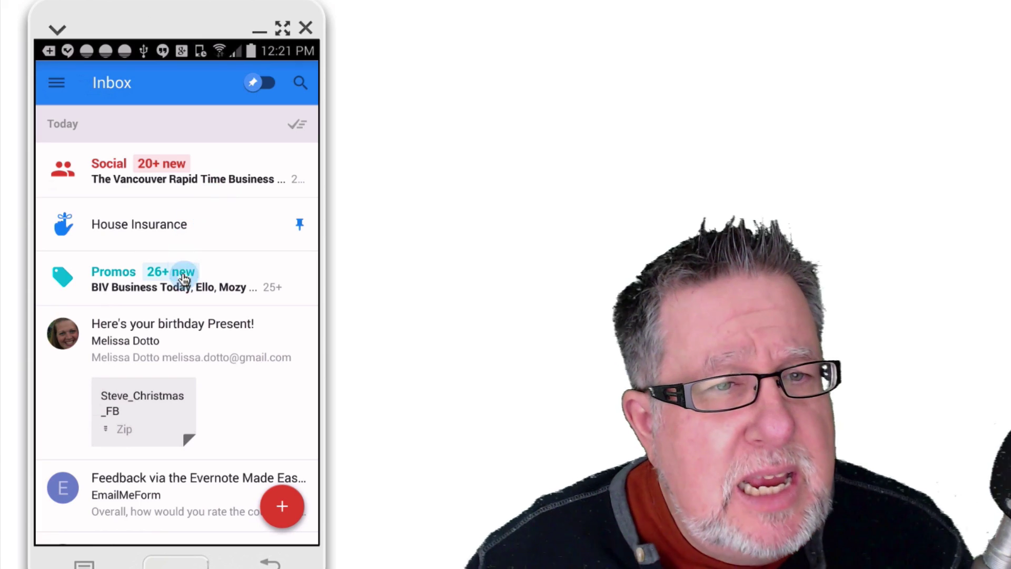
left_click(146, 283)
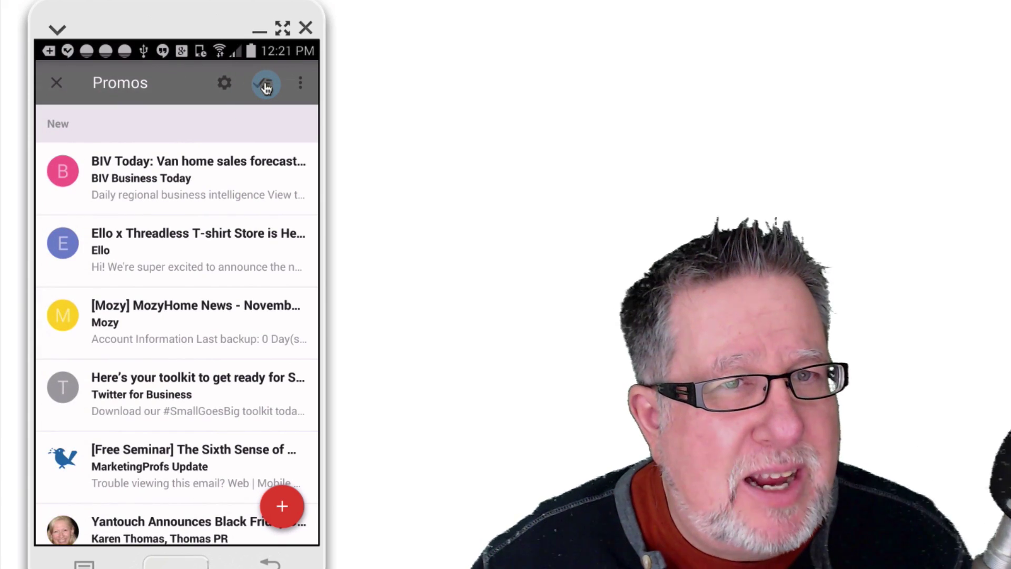
left_click(264, 84)
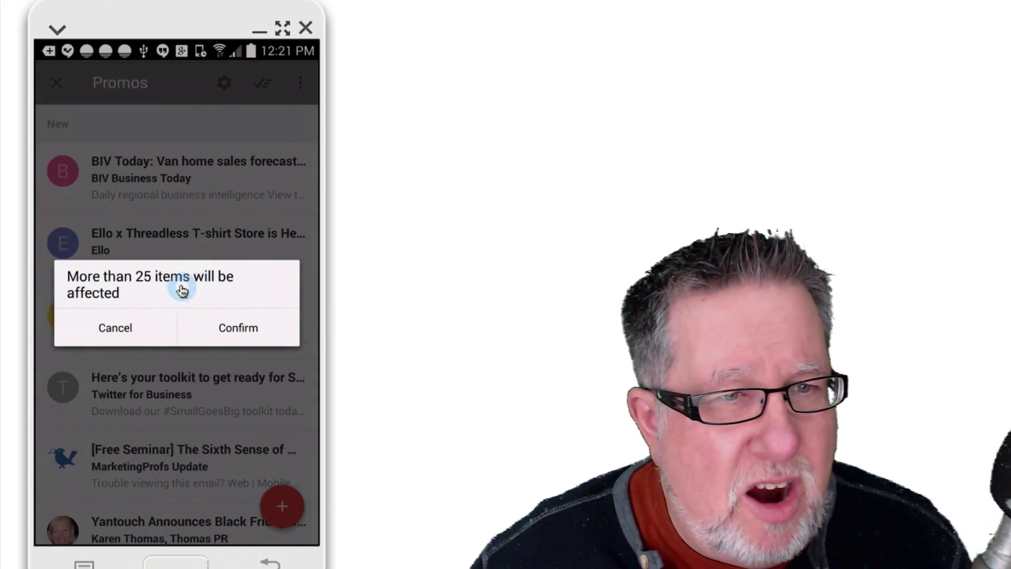
left_click(251, 339)
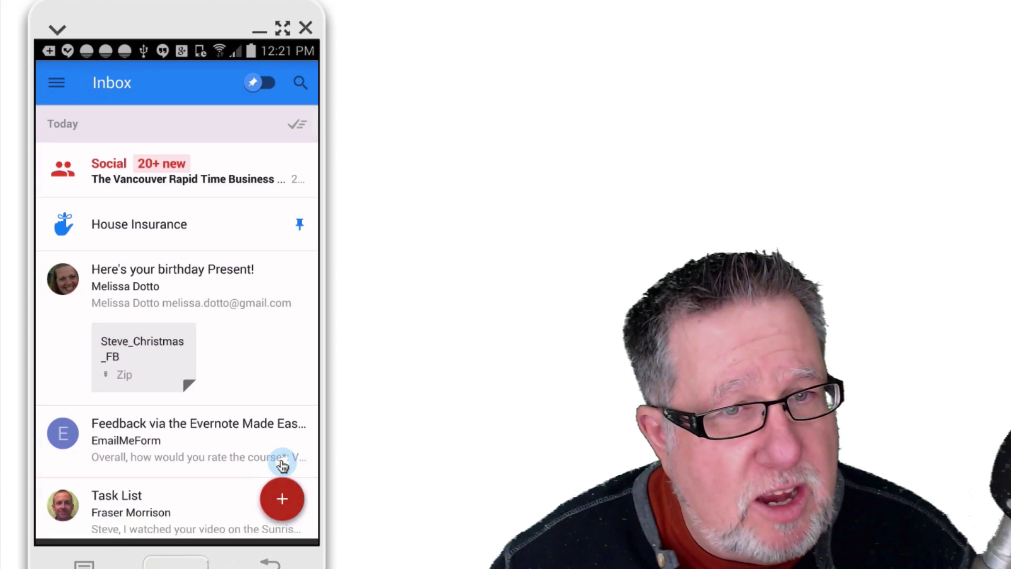
left_click(282, 492)
left_click(285, 505)
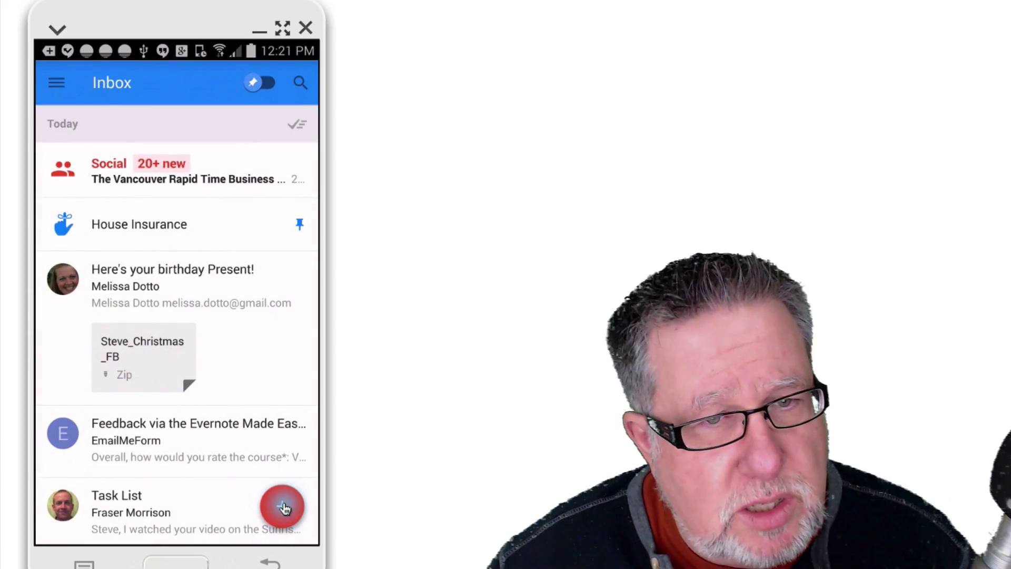
left_click(285, 506)
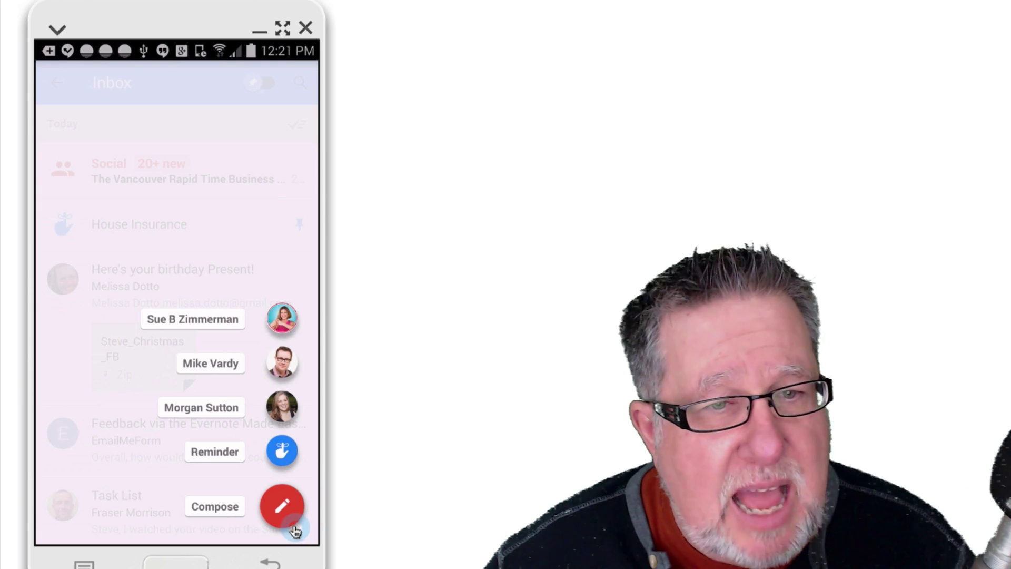
left_click(187, 193)
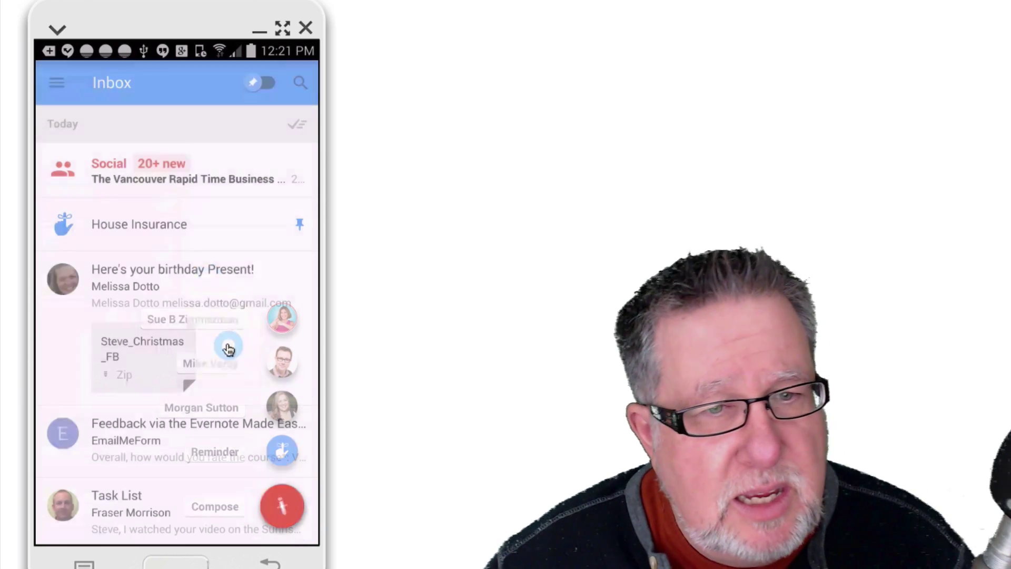
Step: Swipe the House Insurance reminder to show its 'Snooze until…' choices
left_click_drag(166, 224, 142, 253)
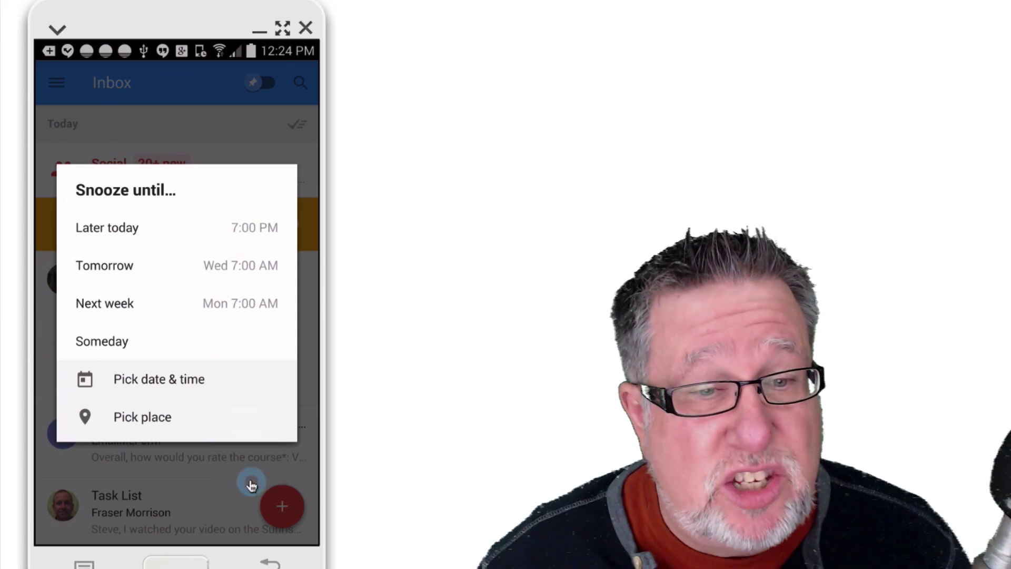
left_click(210, 527)
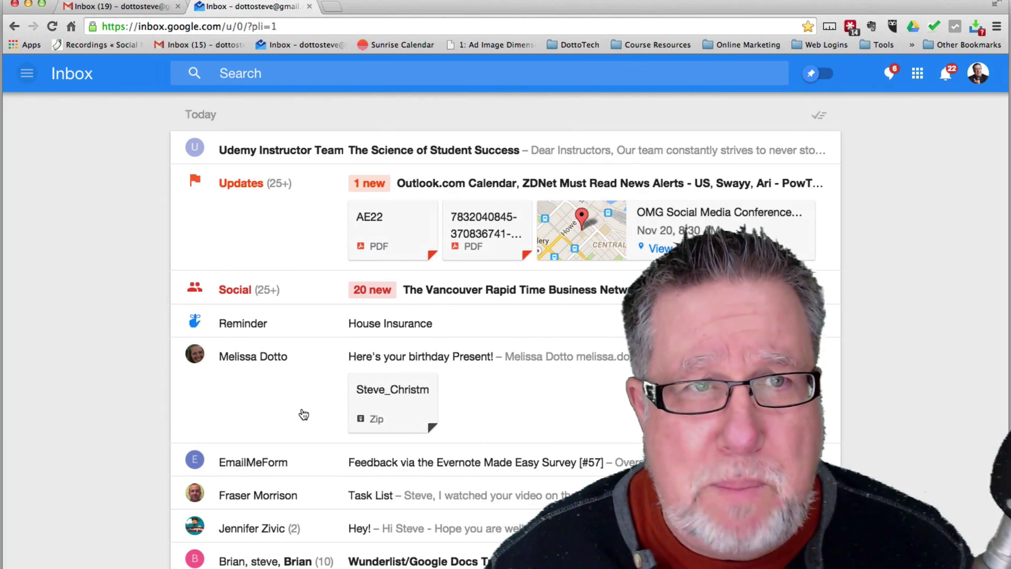
Step: Switch back to the browser showing the inbox.google.com Today list with the pinned House Insurance reminder
key("F12")
key("F12")
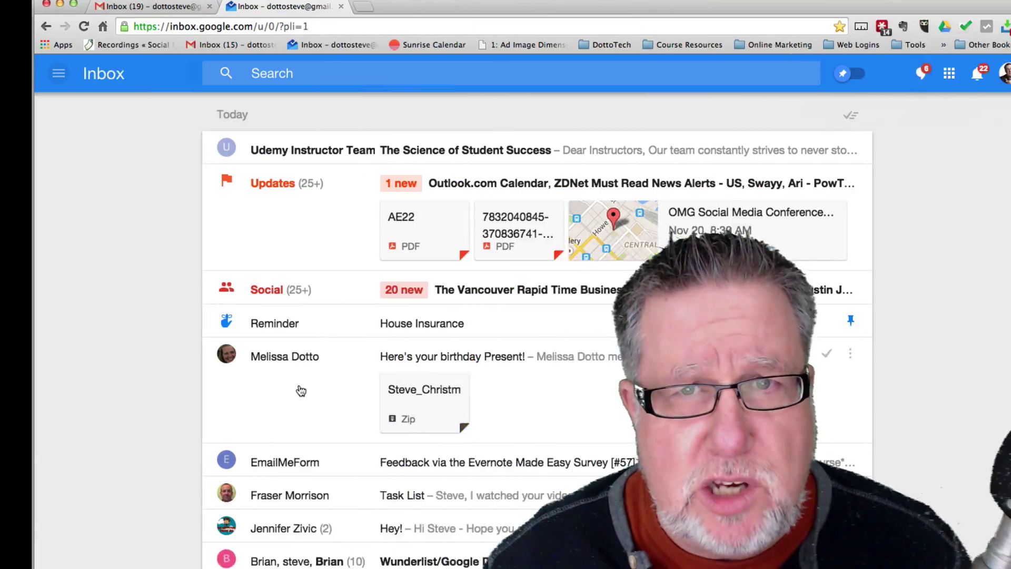